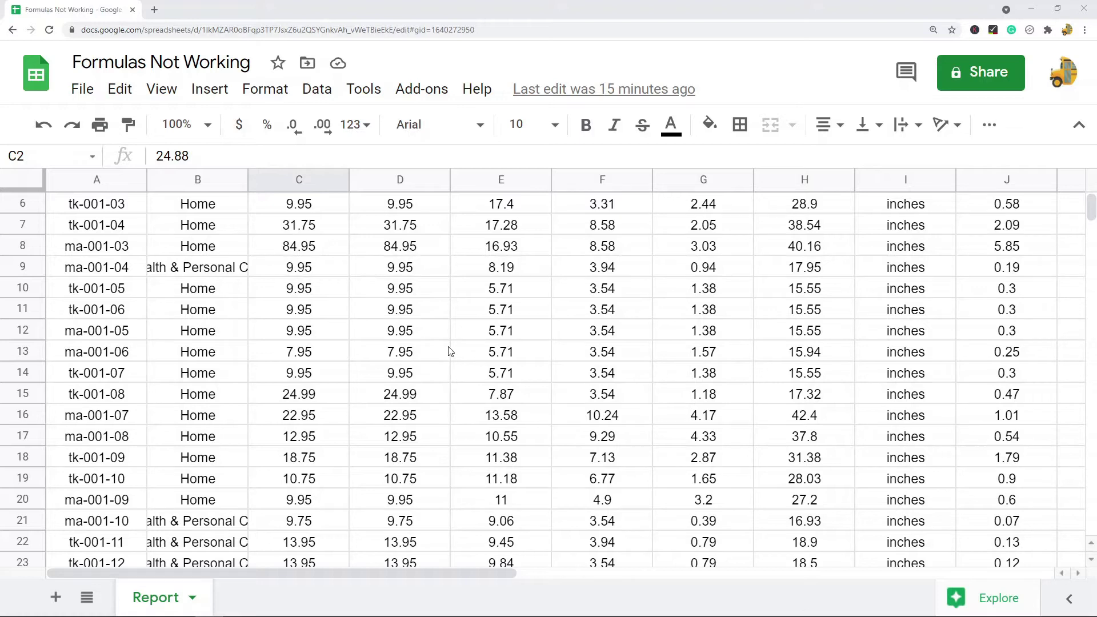
# Reload the Formulas Not Working sheet with the browser's reload and by re-entering its address
pyautogui.click(49, 30)
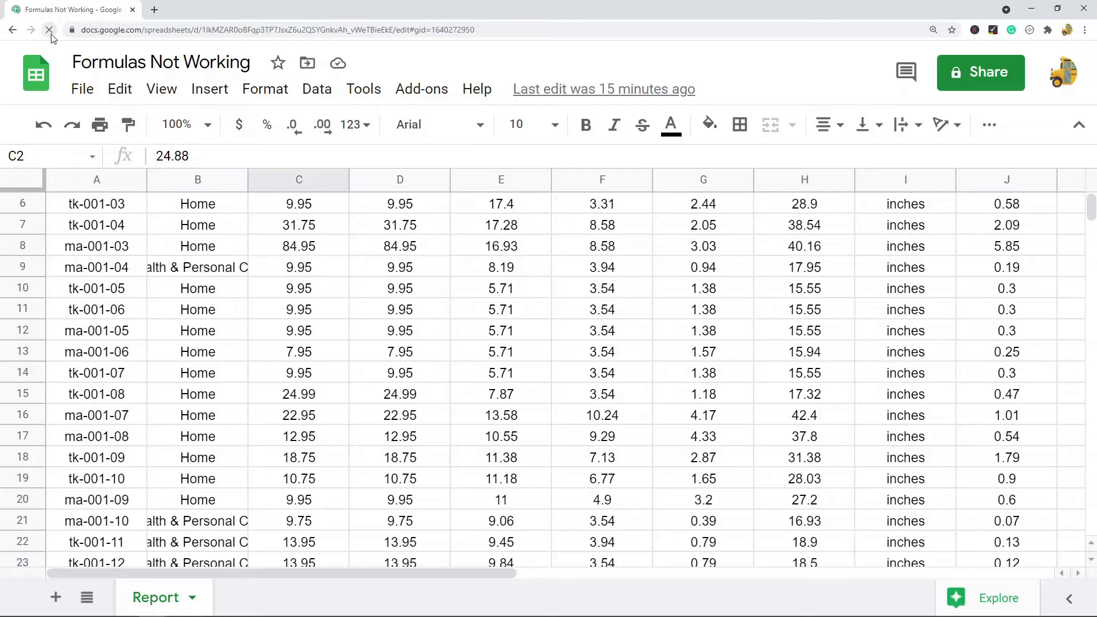
pyautogui.click(524, 31)
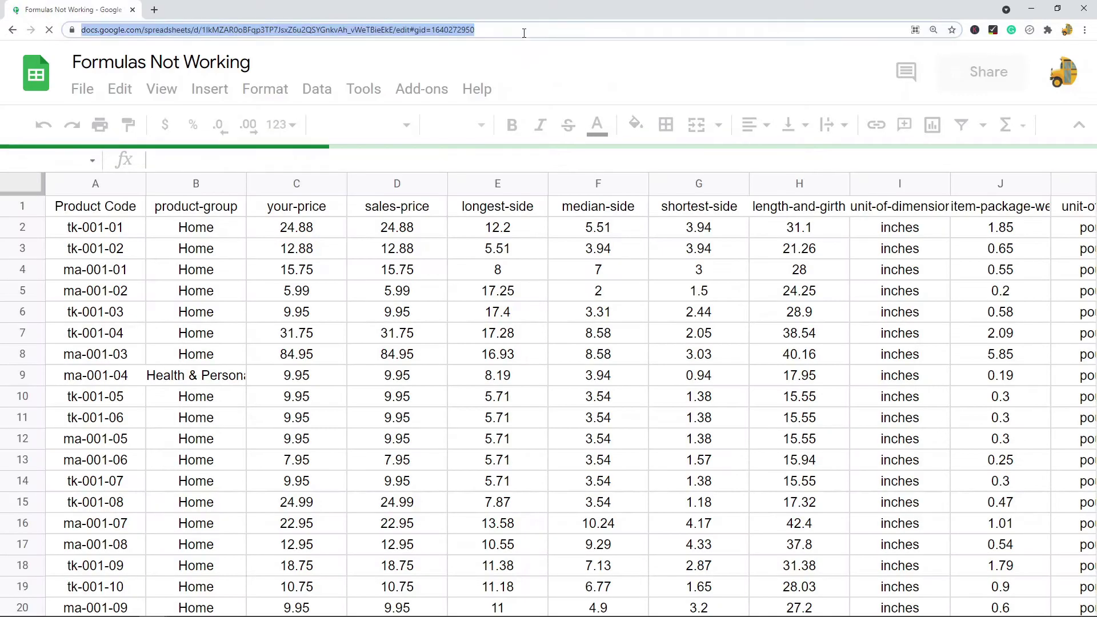
pyautogui.press('Return')
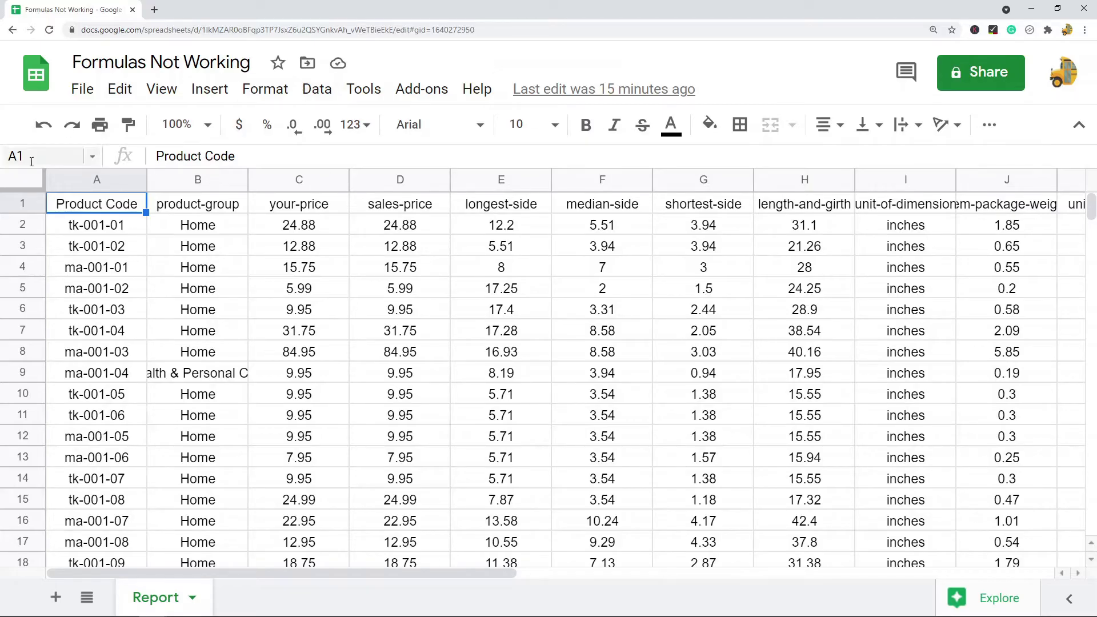
# Bring up the Calculation section of the spreadsheet settings from the File menu
pyautogui.click(81, 90)
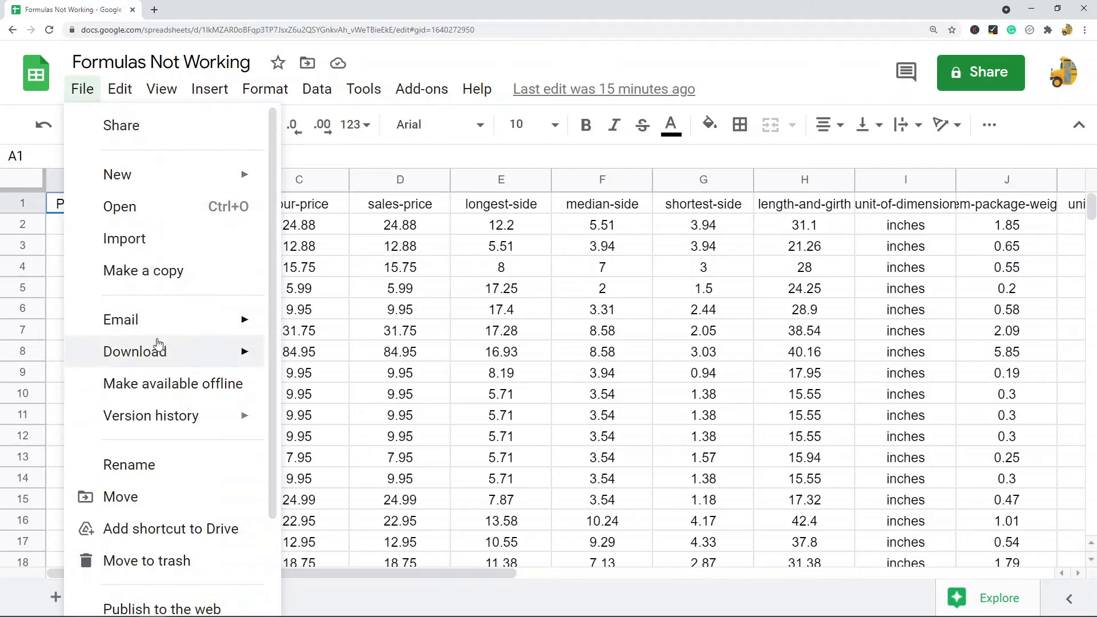
pyautogui.scroll(-2, 152, 246)
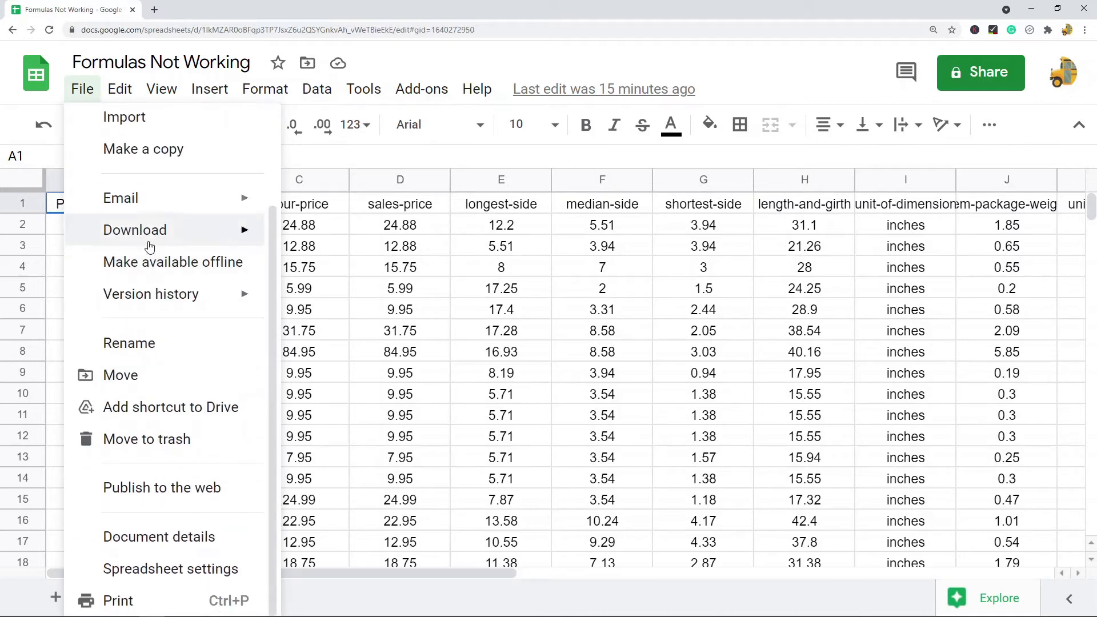
pyautogui.click(172, 572)
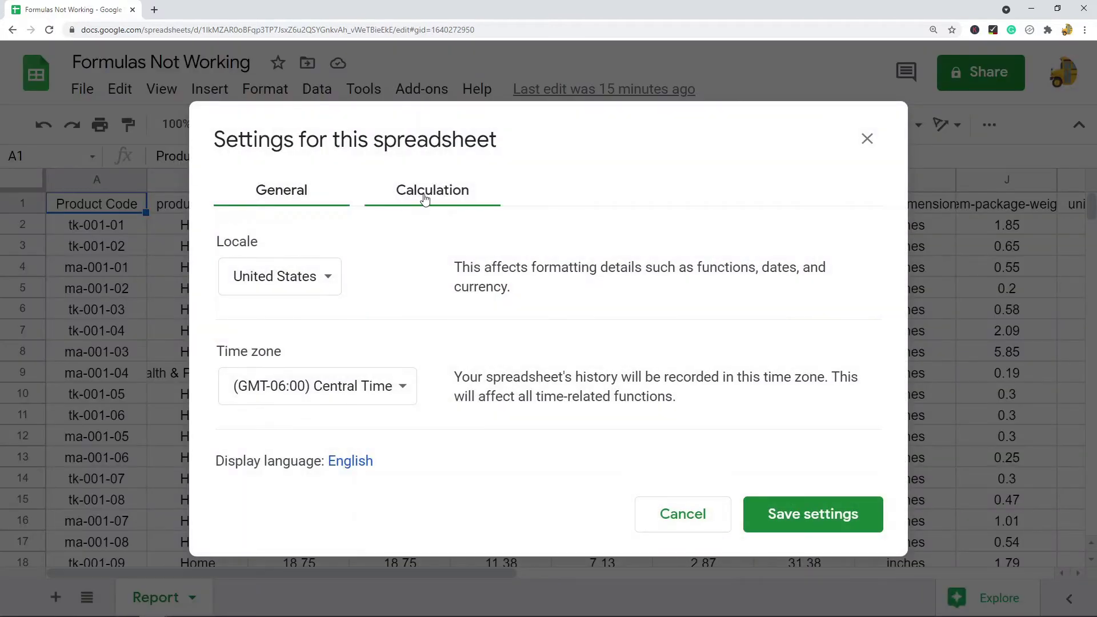
pyautogui.click(424, 199)
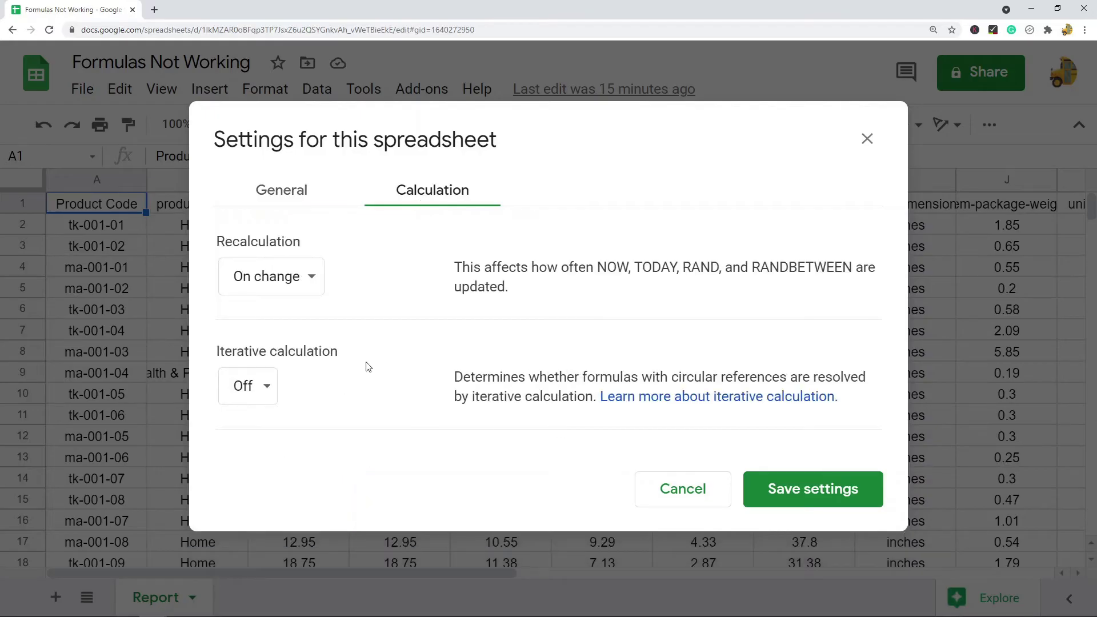
# Try every-minute recalculation and iterative calculation on, then revert to On change and Off
pyautogui.click(314, 278)
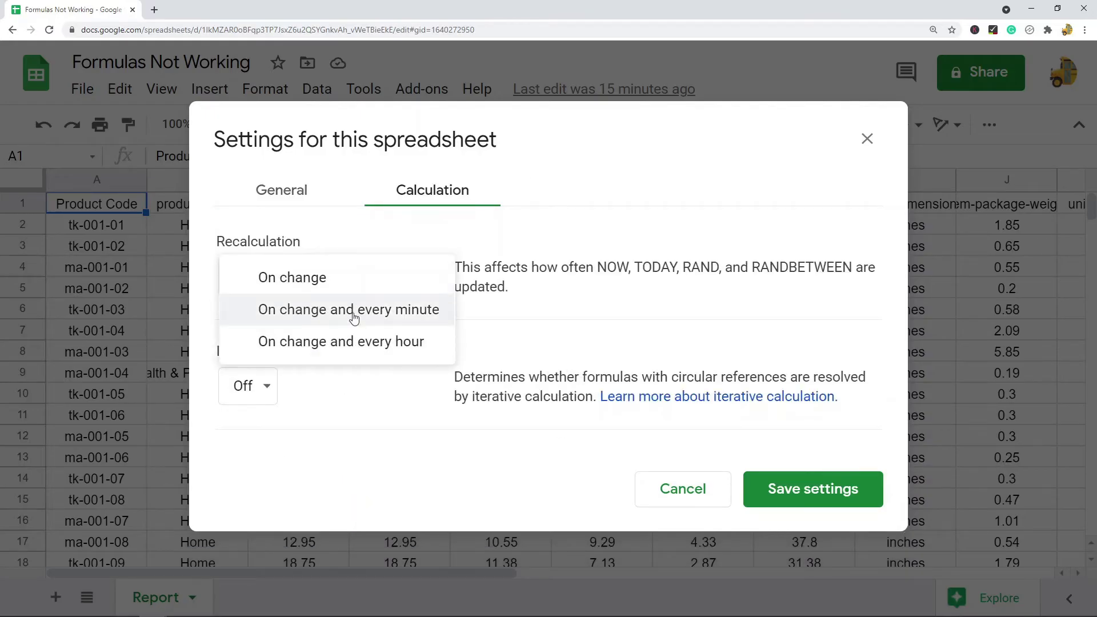
pyautogui.click(357, 315)
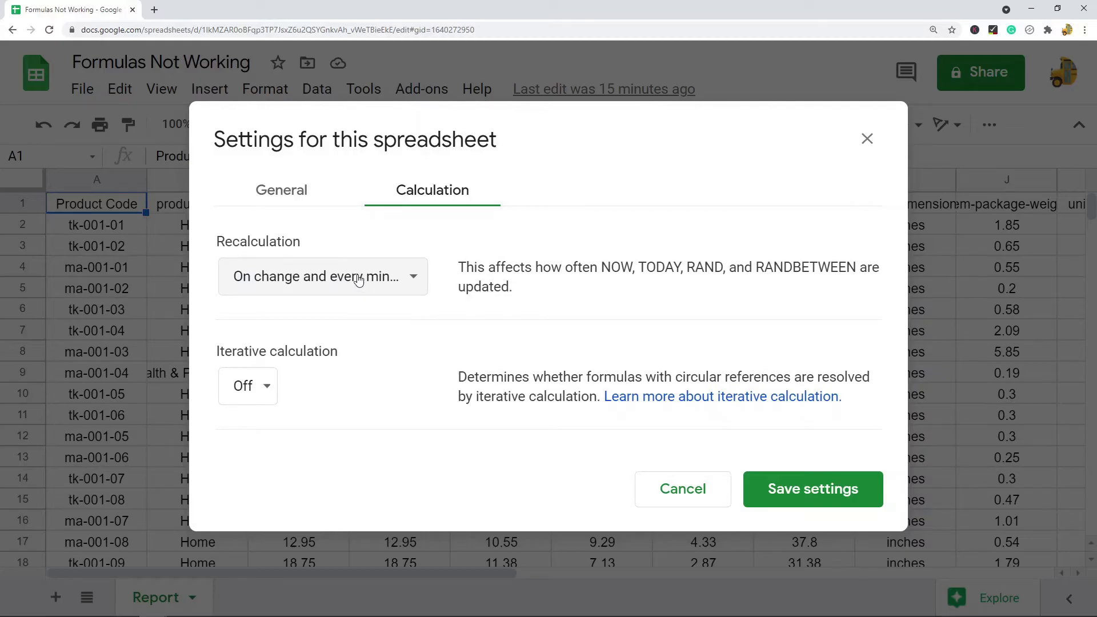
pyautogui.click(272, 399)
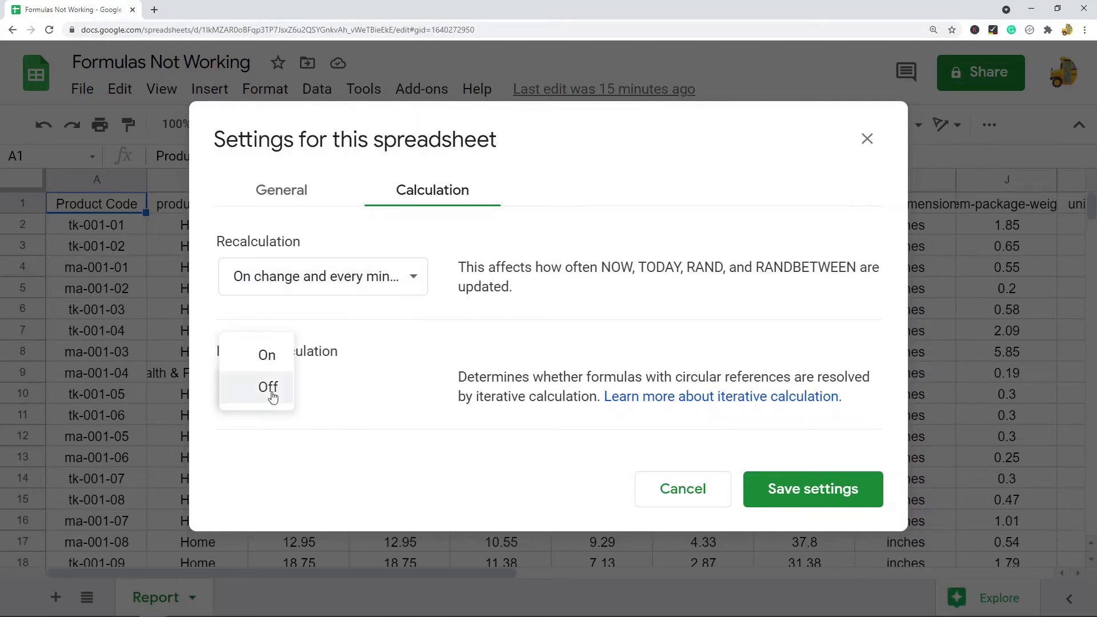
pyautogui.click(278, 357)
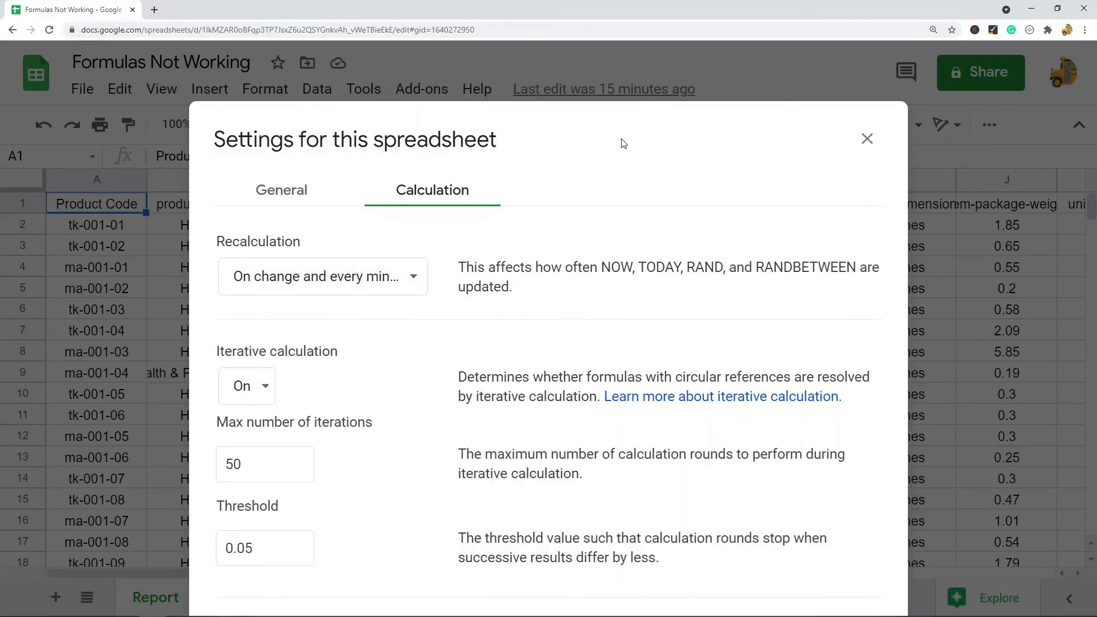
pyautogui.click(271, 388)
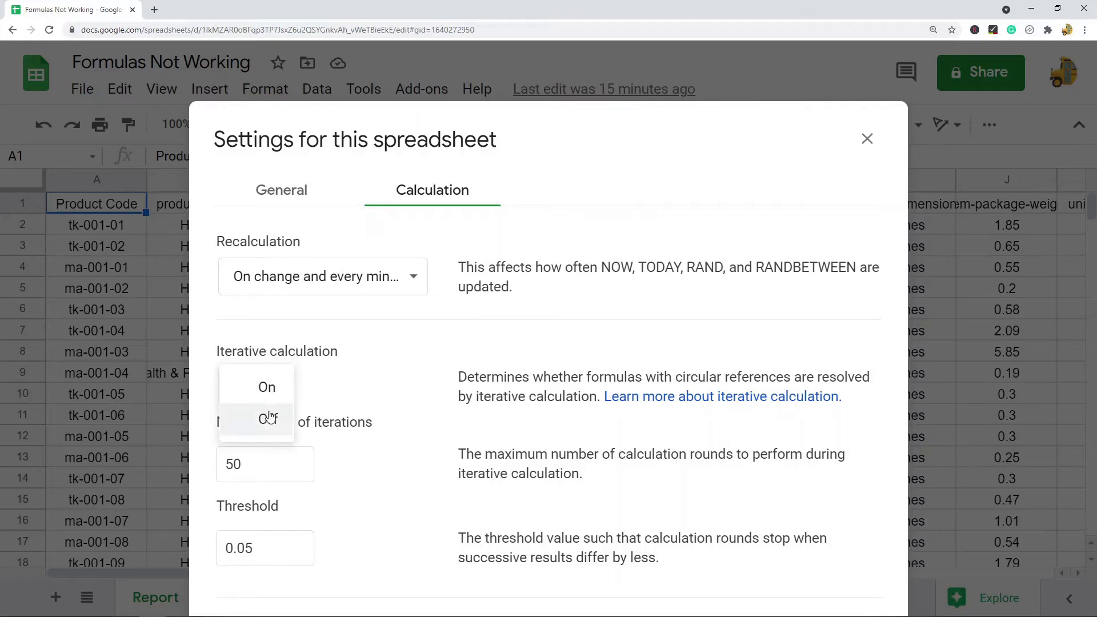
pyautogui.click(269, 417)
pyautogui.click(323, 280)
pyautogui.click(329, 245)
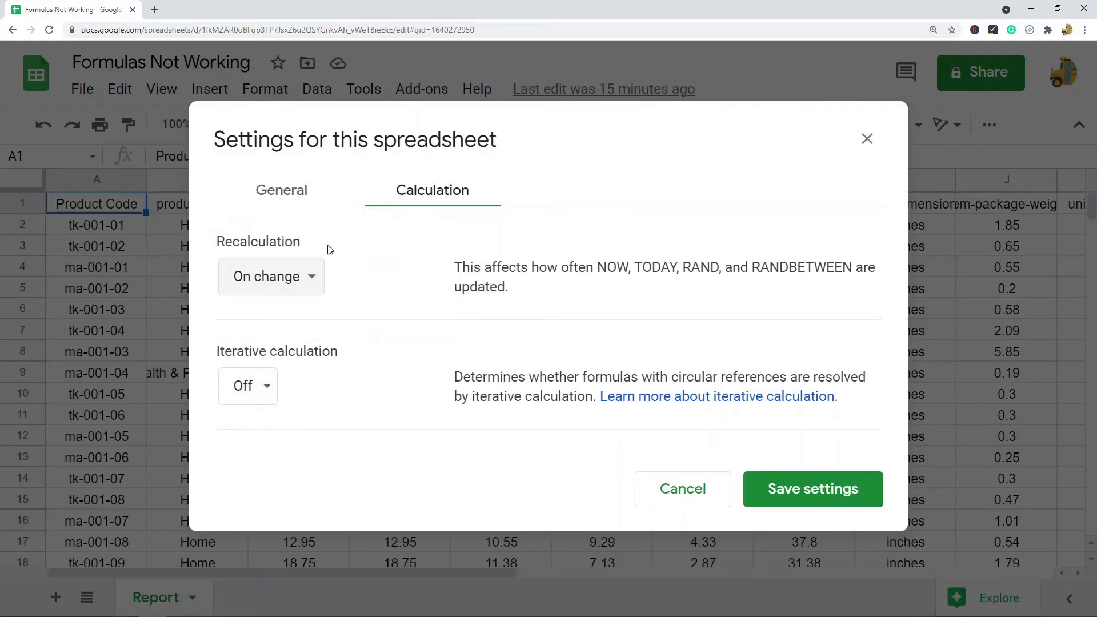
# Save the On change, iterative-off calculation settings and return to the Report sheet
pyautogui.click(808, 490)
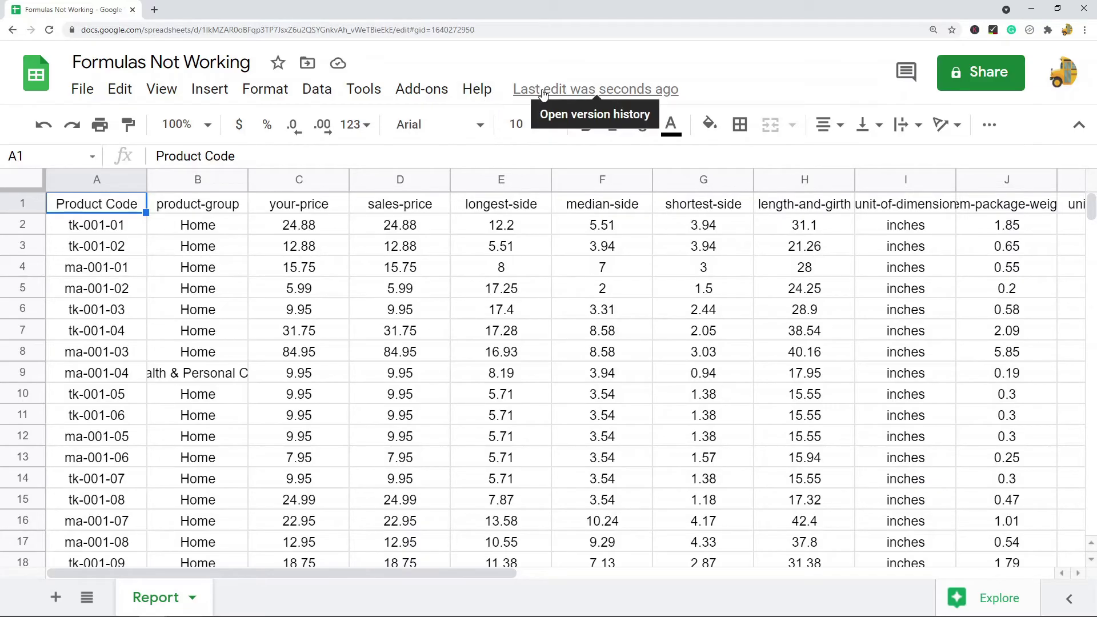
# Open version history from 'Last edit was seconds ago' and browse today's and yesterday's versions
pyautogui.click(586, 93)
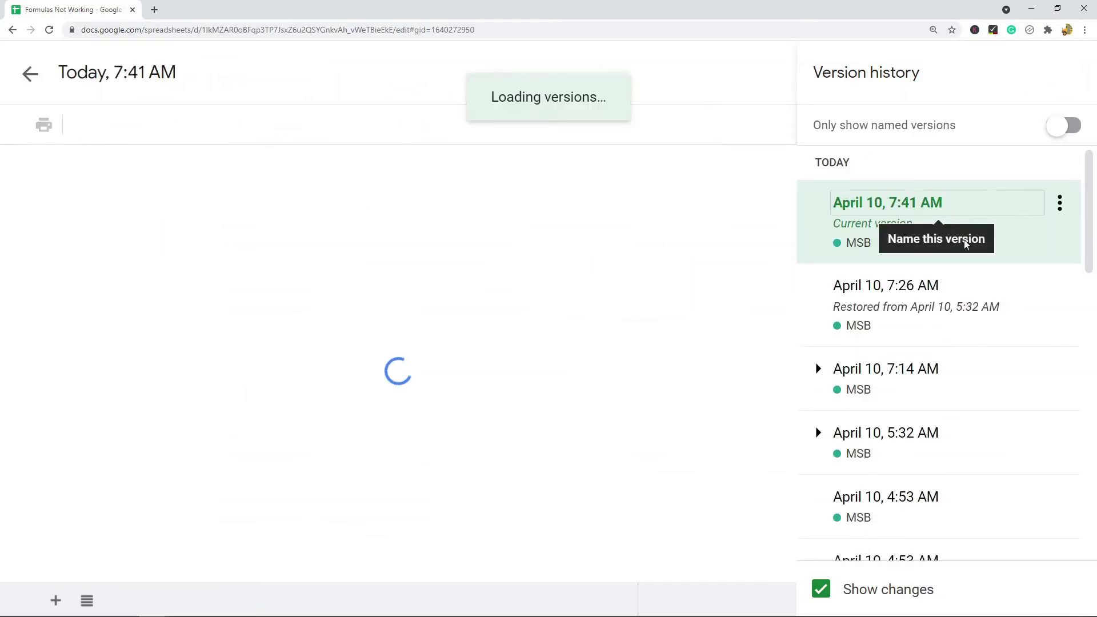
pyautogui.scroll(-2, 971, 311)
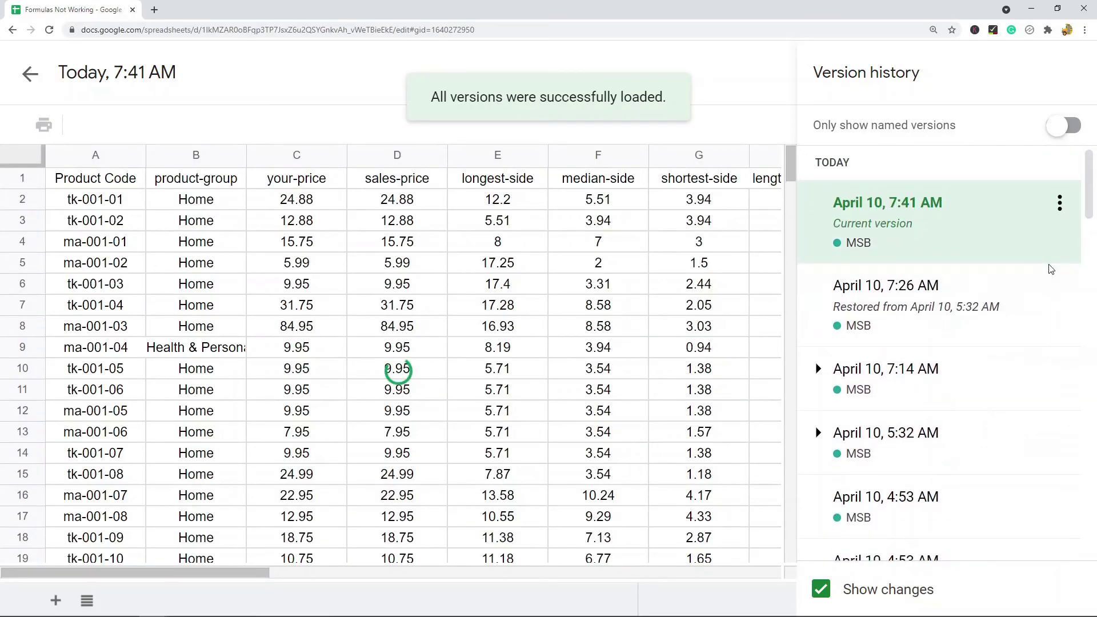
pyautogui.scroll(-2, 984, 337)
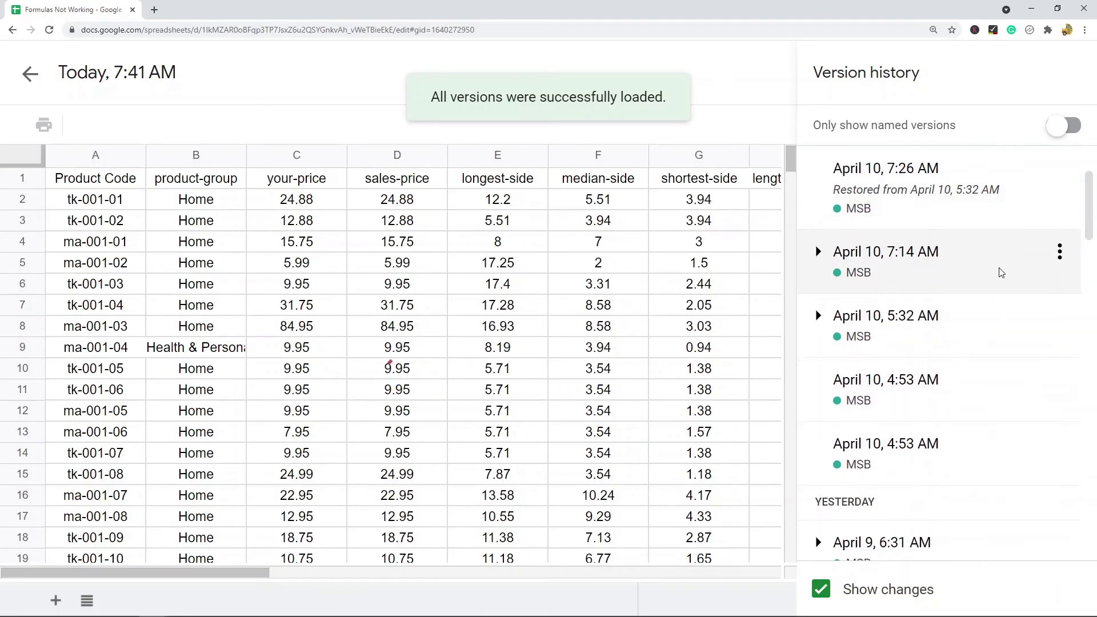
pyautogui.scroll(-2, 1029, 263)
pyautogui.scroll(1, 1059, 252)
pyautogui.scroll(3, 1009, 296)
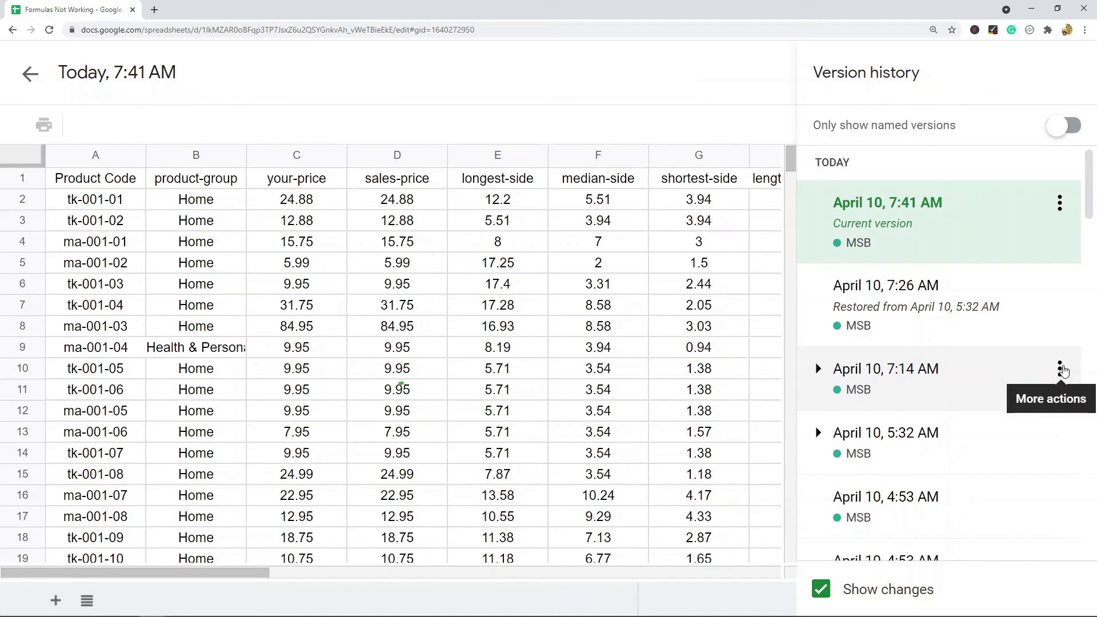
# Restore the April 10, 7:14 AM version from its actions menu and confirm
pyautogui.click(1059, 372)
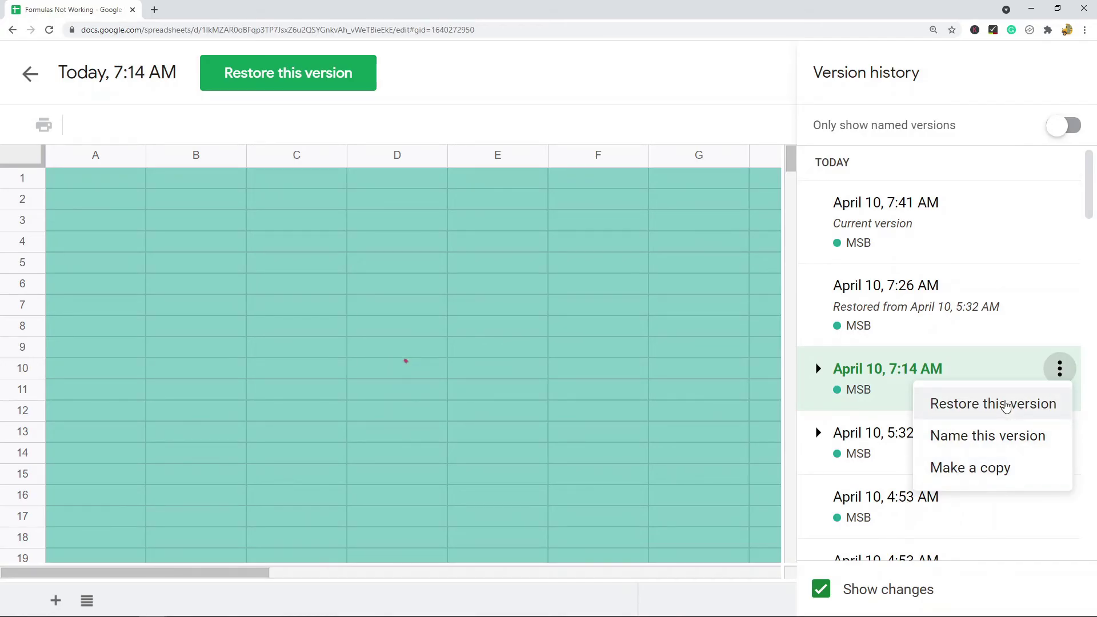
pyautogui.click(1006, 407)
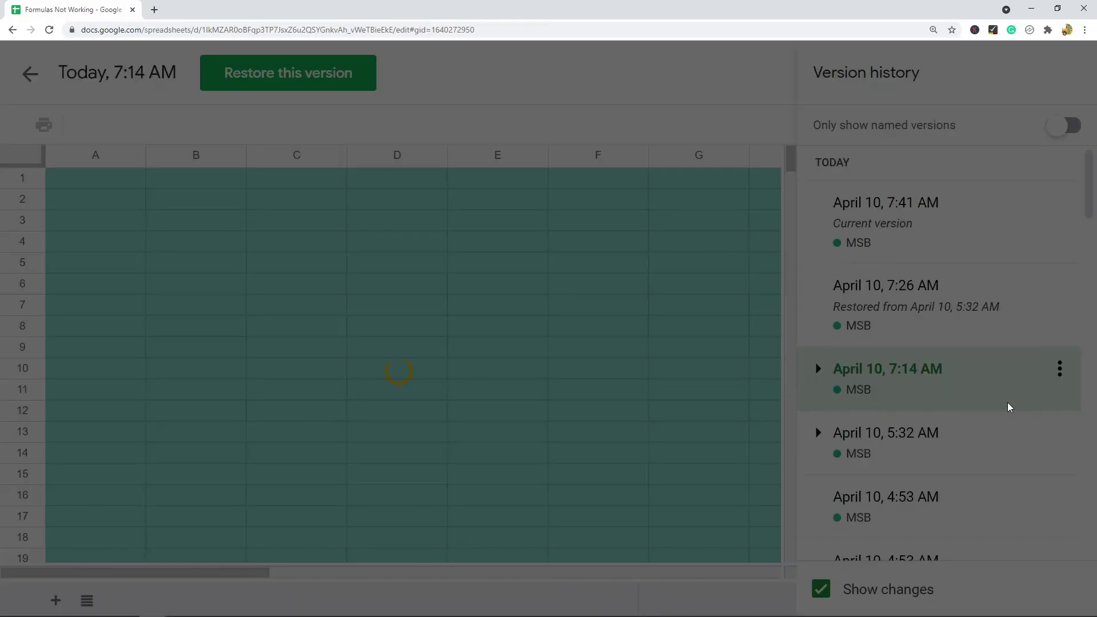
pyautogui.click(769, 380)
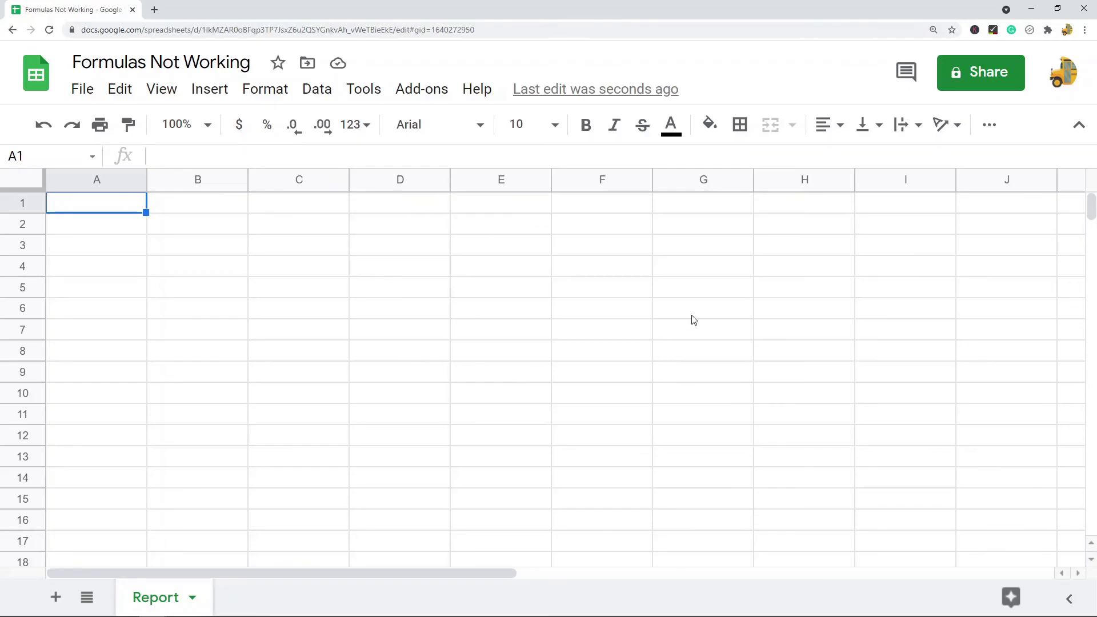
# Duplicate the spreadsheet via File > Make a copy, keeping the default name and My Drive
pyautogui.click(82, 92)
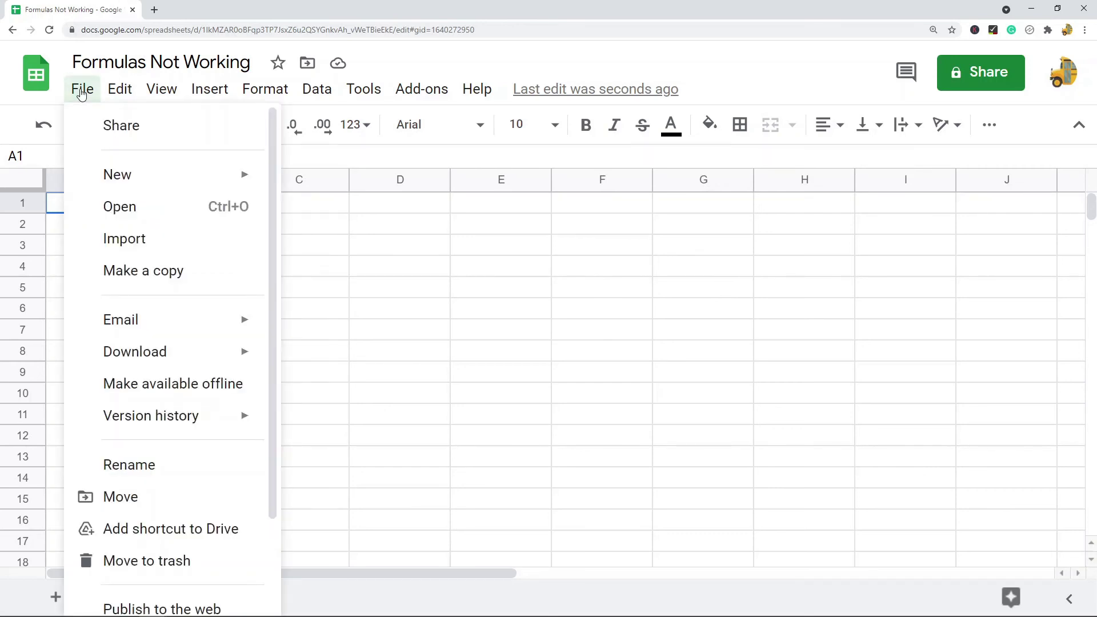
pyautogui.click(147, 272)
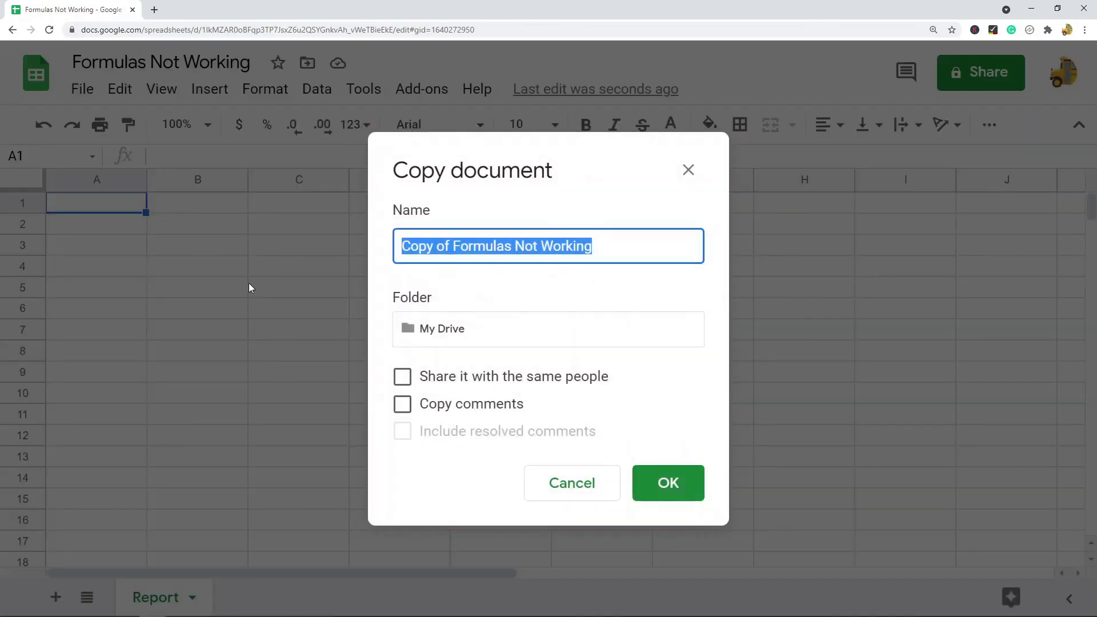
pyautogui.click(666, 483)
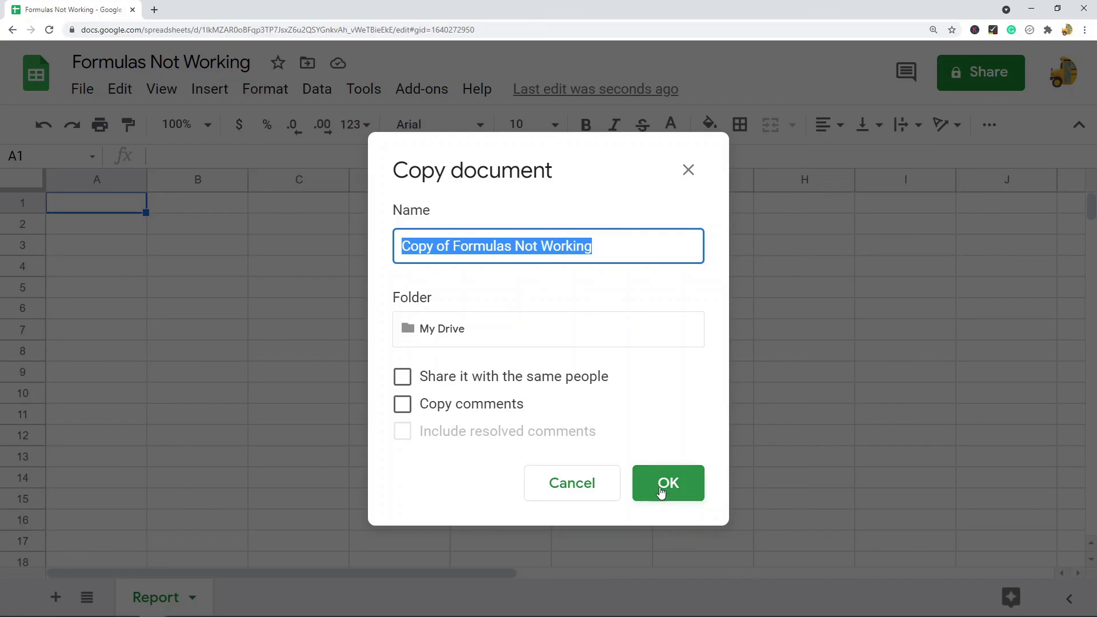